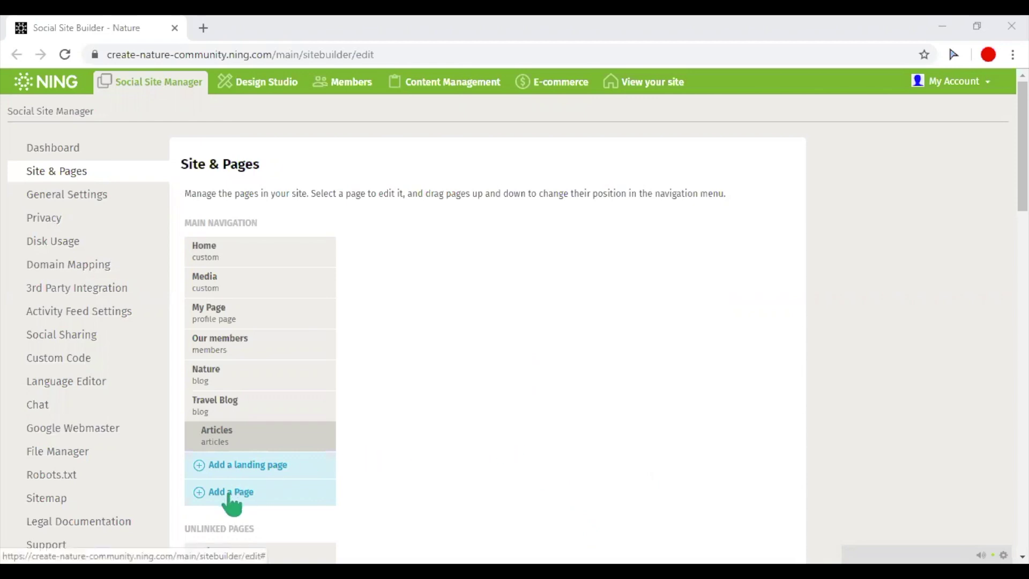
Add a Blog-type page titled 'News Blog' and save it
click(232, 503)
click(564, 136)
click(554, 174)
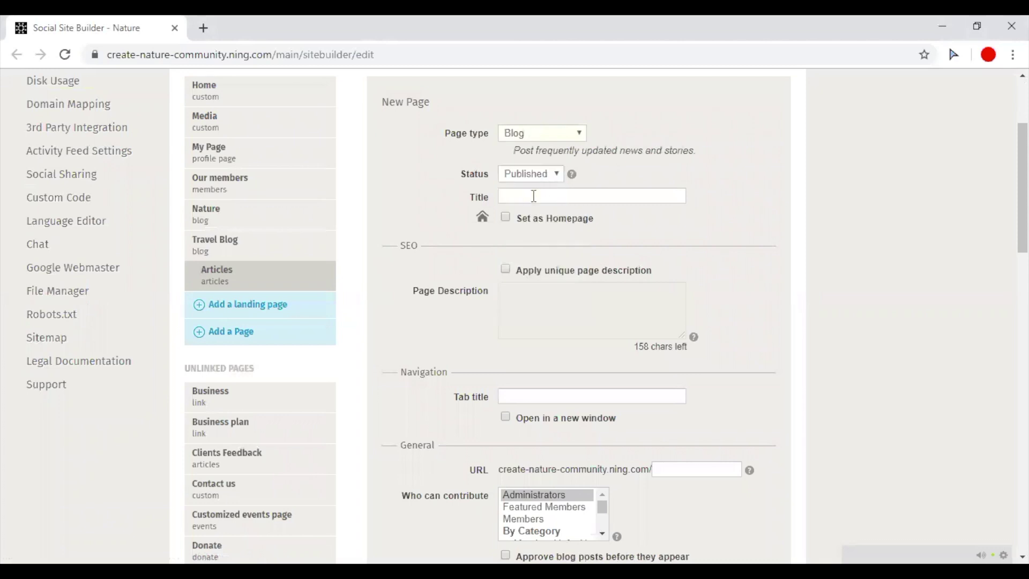
click(534, 195)
text(New)
text(s Blog)
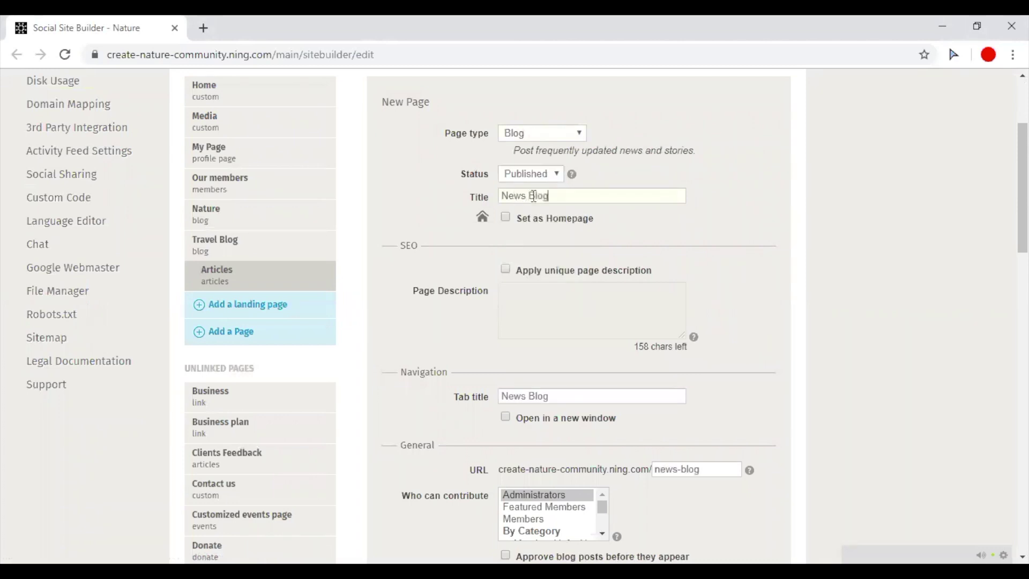
scroll(621, 238, down, 3)
scroll(656, 261, down, 10)
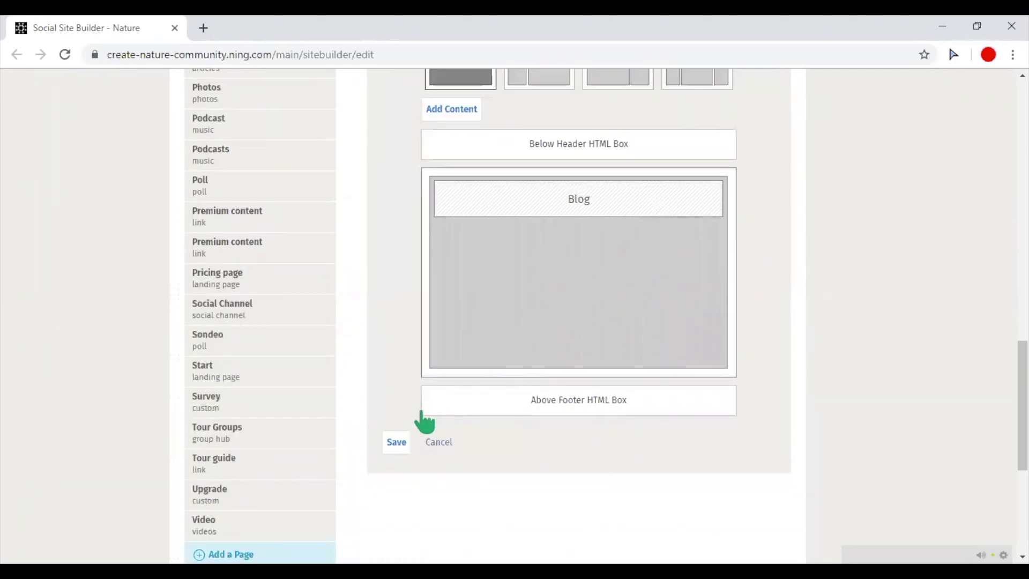
click(397, 442)
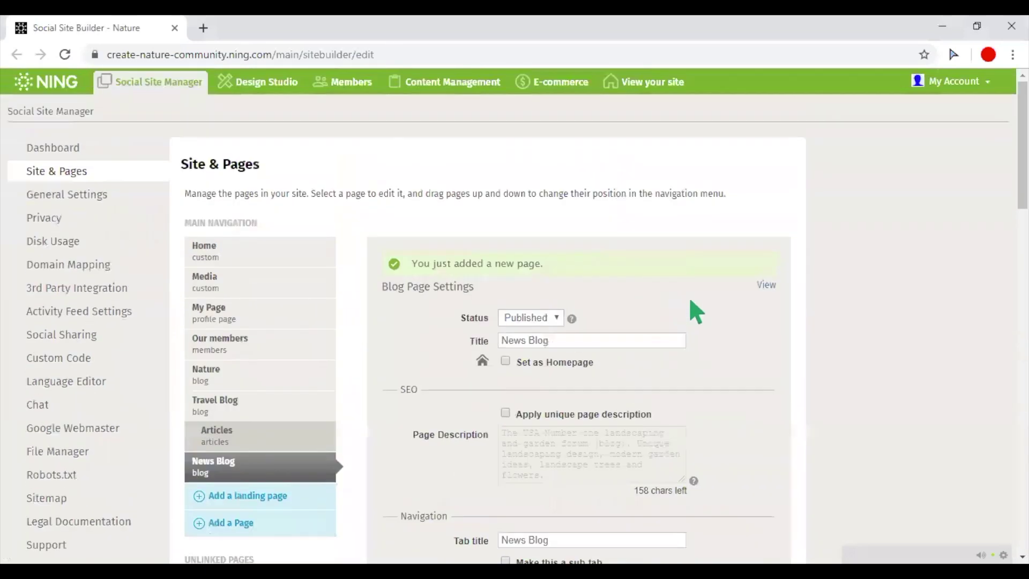
Open the live News Blog page and start a new blog post
click(765, 287)
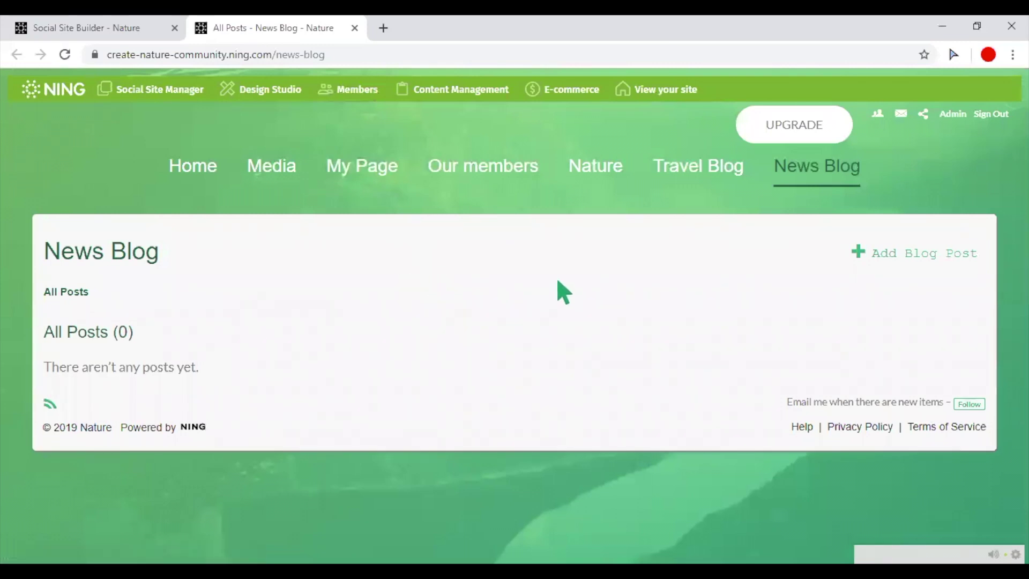
click(872, 262)
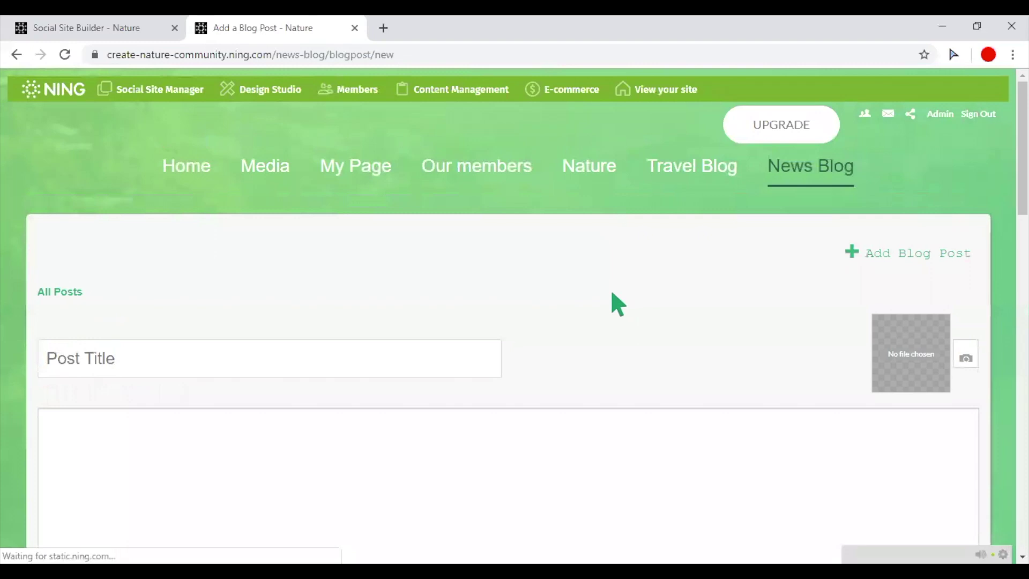
scroll(611, 294, down, 1)
scroll(611, 294, down, 1)
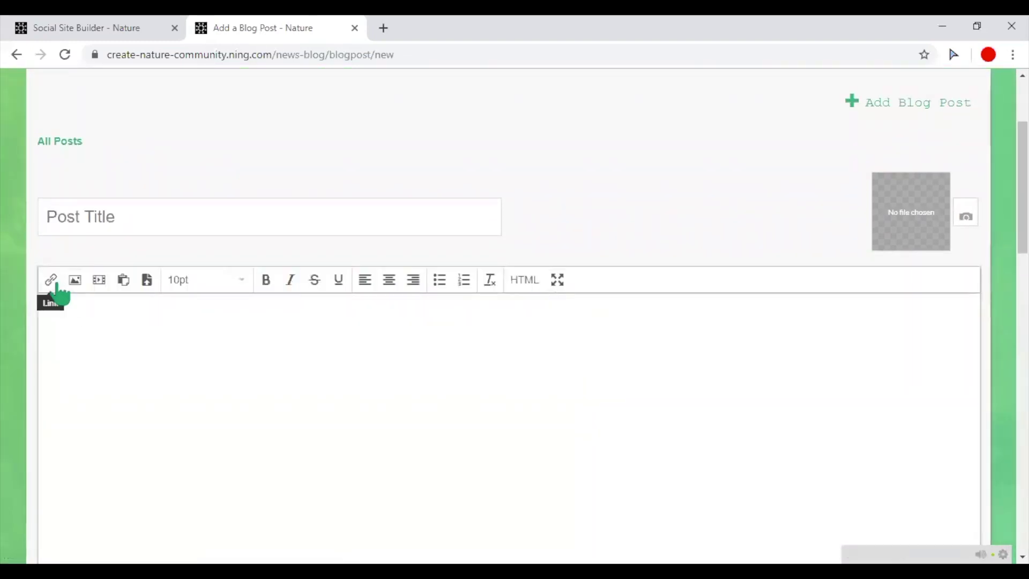
click(75, 282)
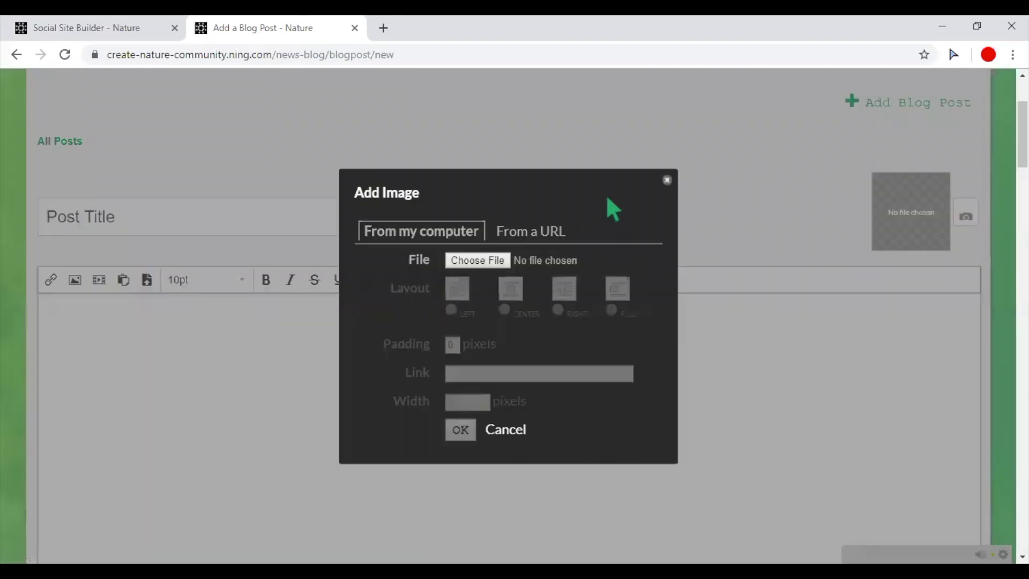
click(667, 180)
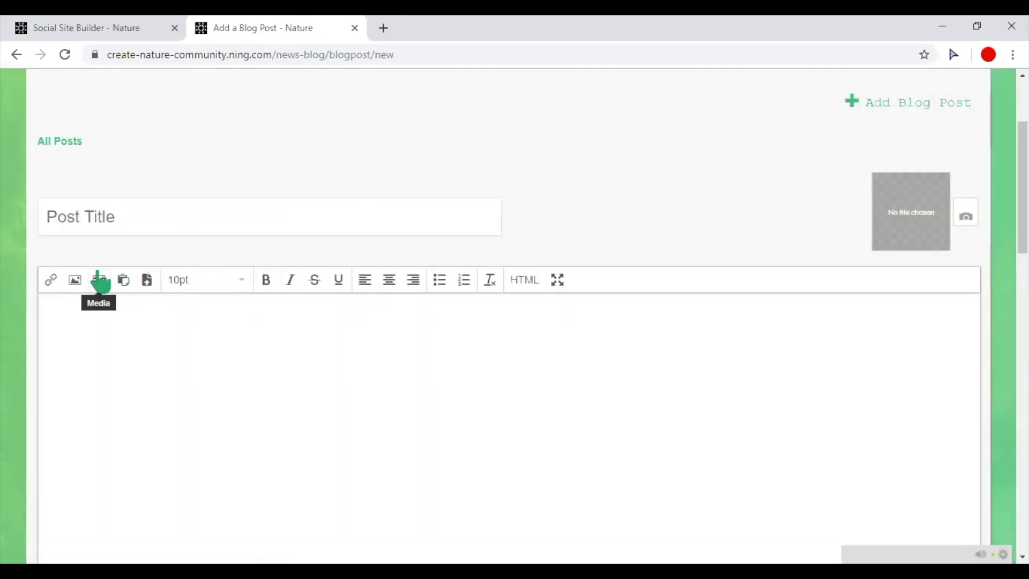
click(147, 282)
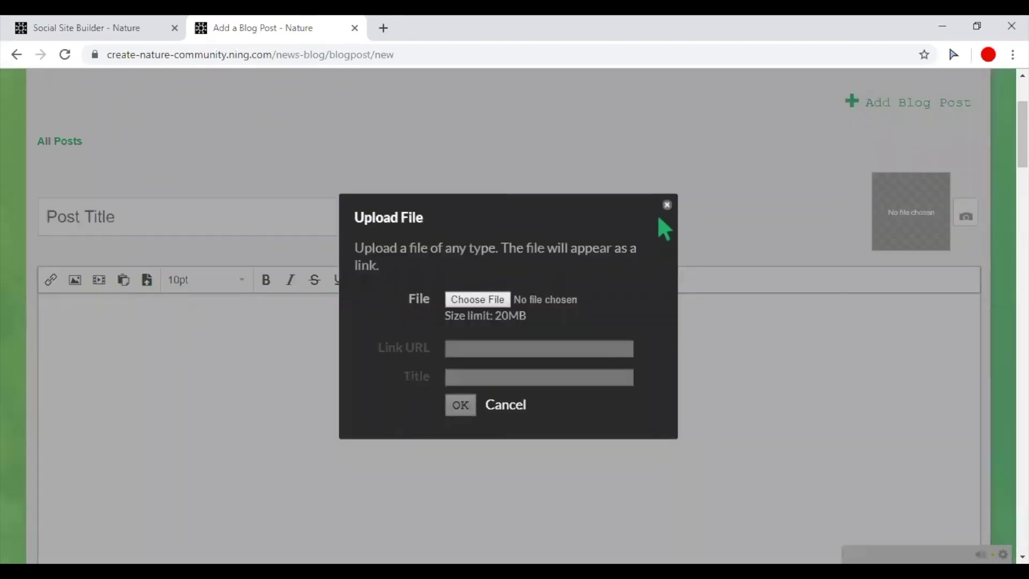
click(667, 206)
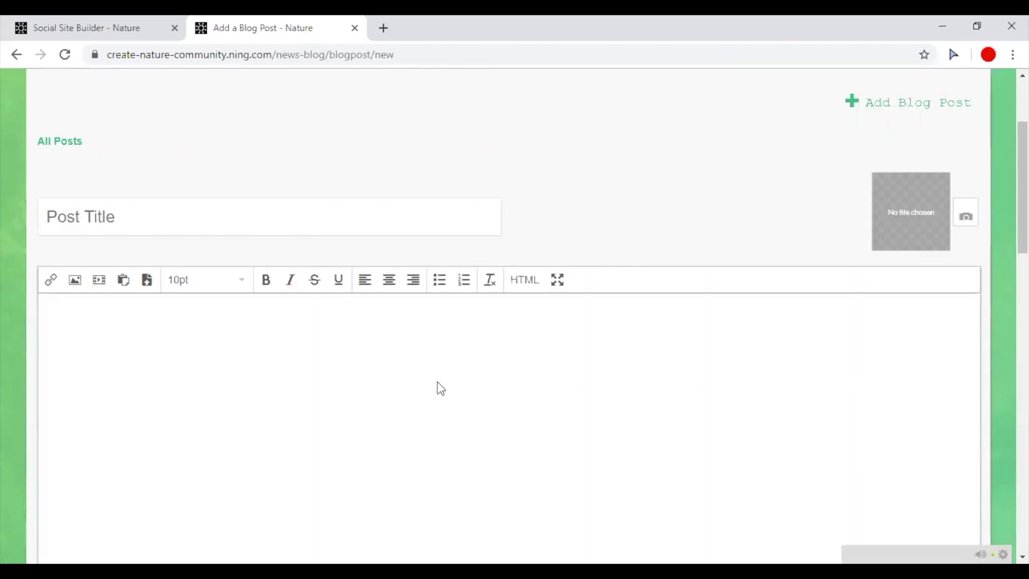
Open the Travel Blog page's settings from the pages list and preview it live
click(128, 27)
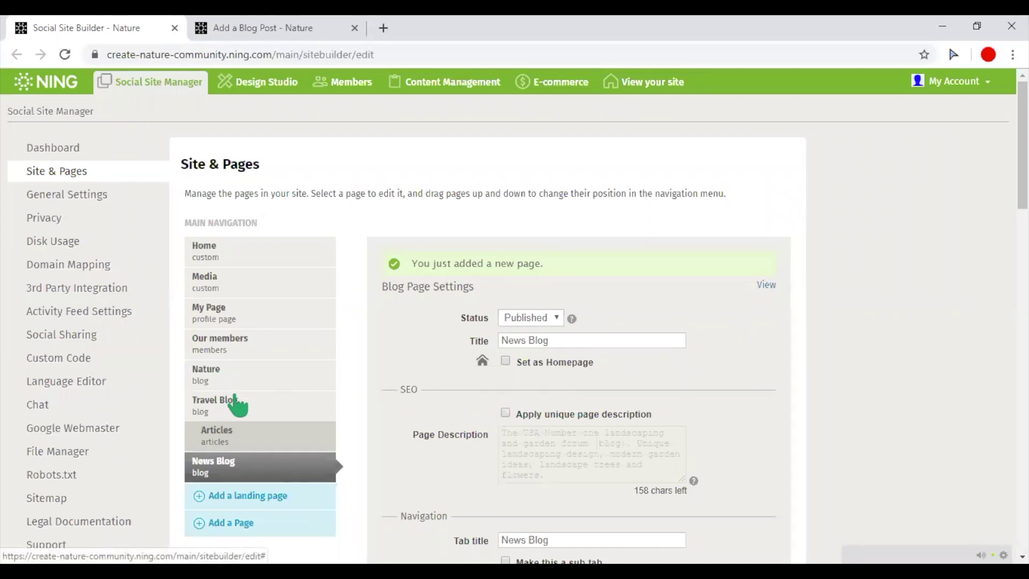
click(270, 416)
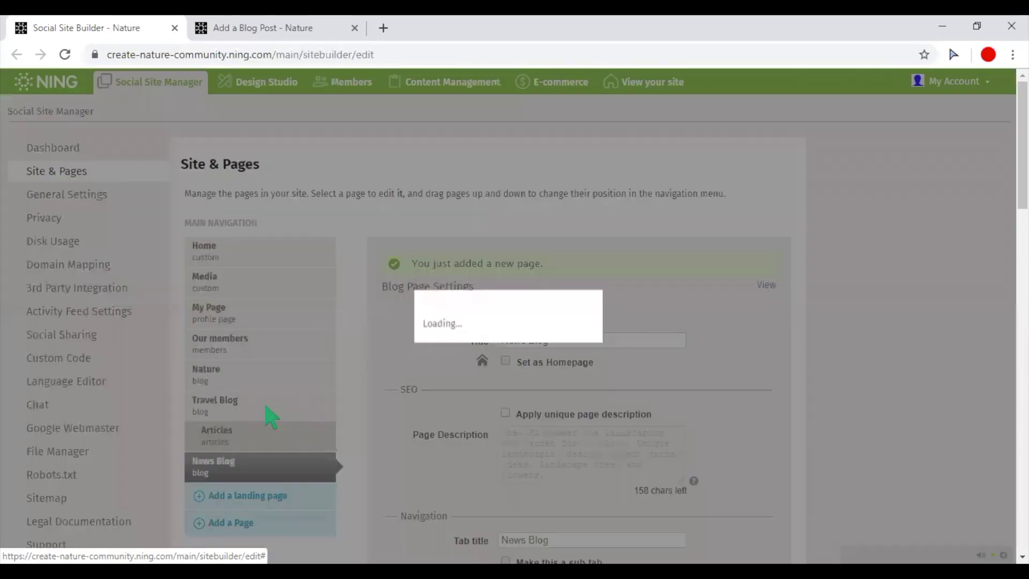
scroll(483, 387, down, 4)
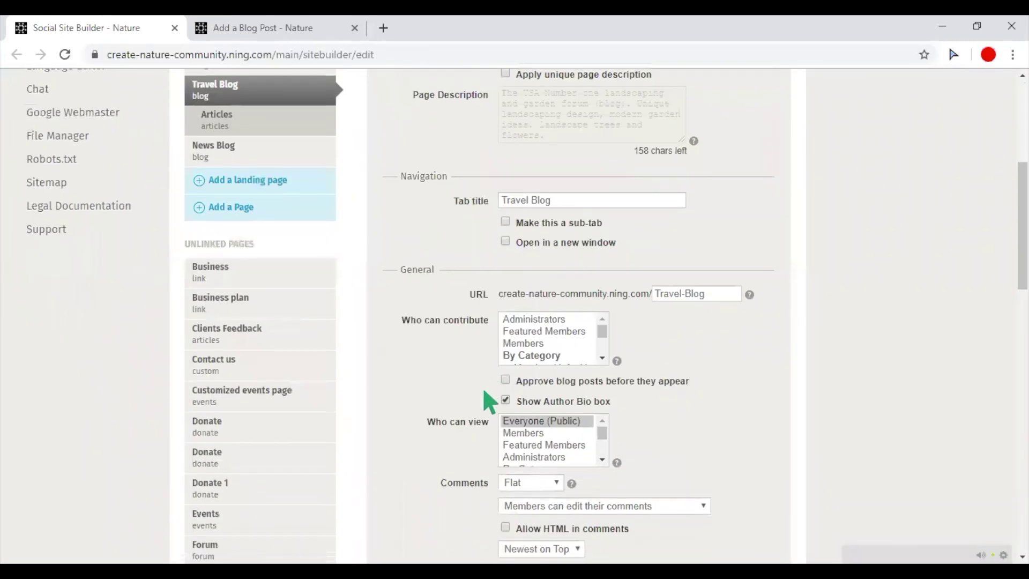
scroll(485, 393, down, 4)
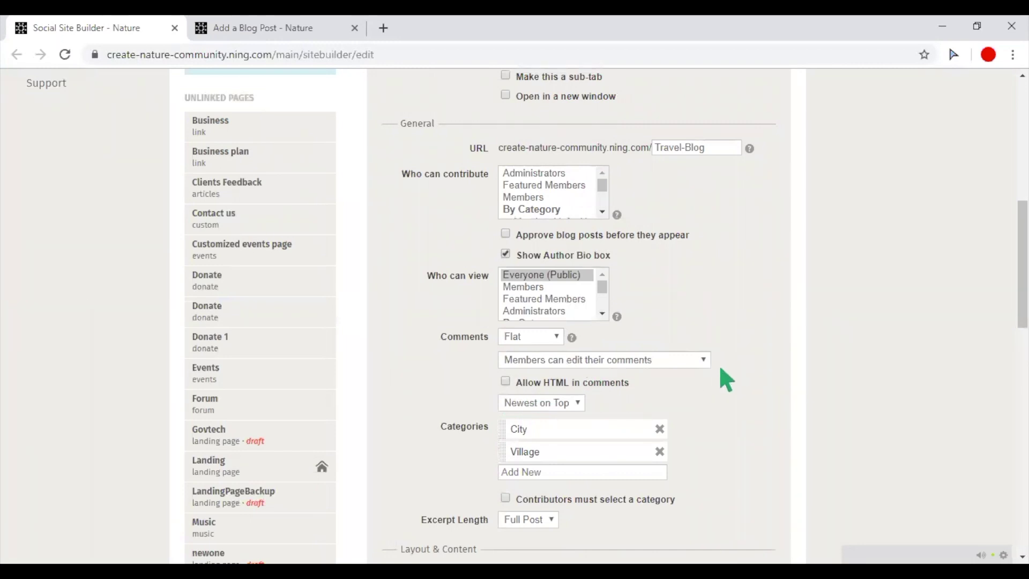
scroll(765, 372, up, 2)
scroll(834, 333, up, 3)
scroll(820, 196, up, 4)
scroll(821, 197, up, 2)
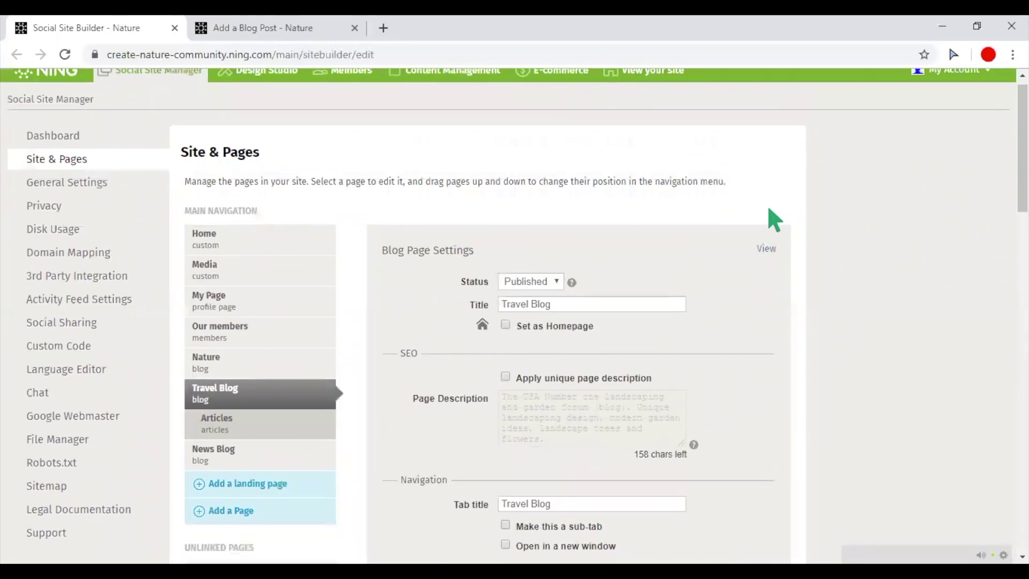
click(766, 249)
scroll(637, 260, down, 5)
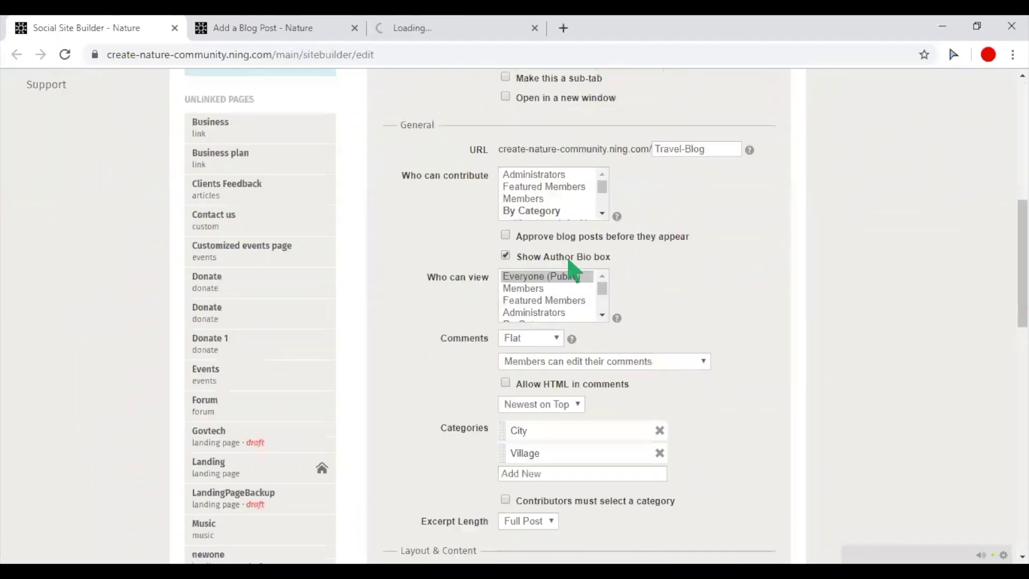
Filter the live Travel Blog posts by the City category
click(460, 28)
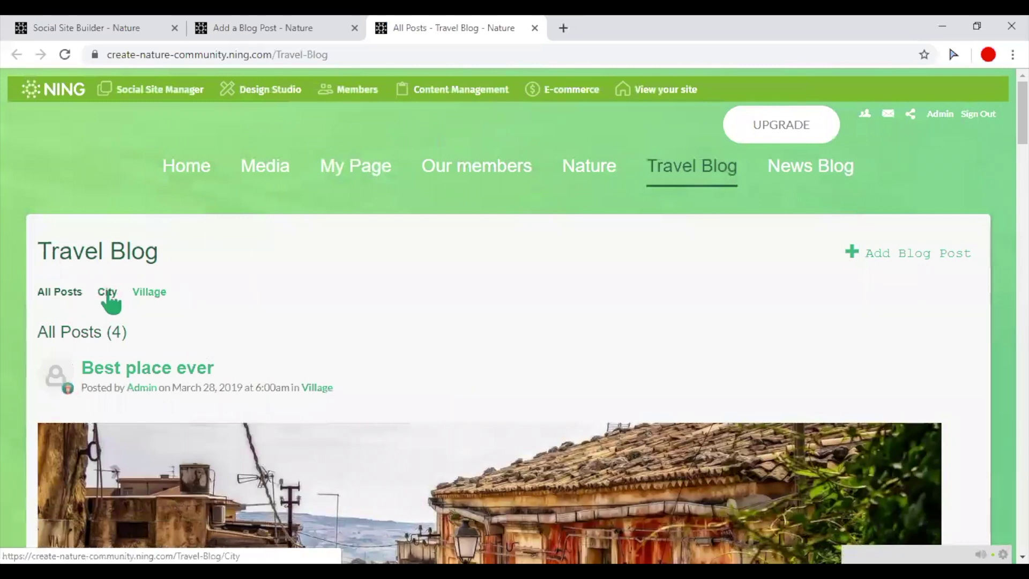
click(109, 299)
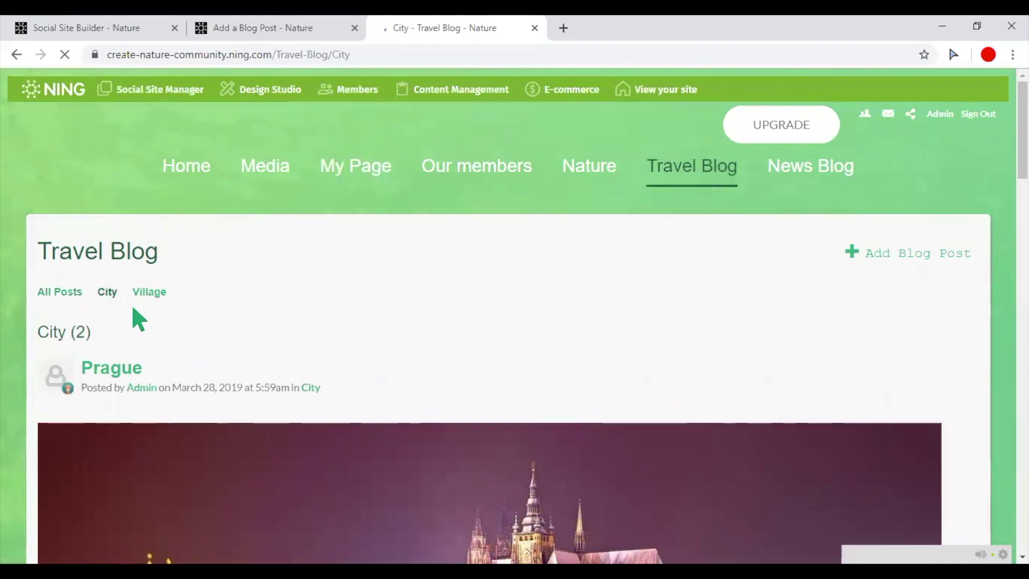
Add 'Culture' and 'Sports' categories to News Blog's settings, save, and return to the post form
click(136, 33)
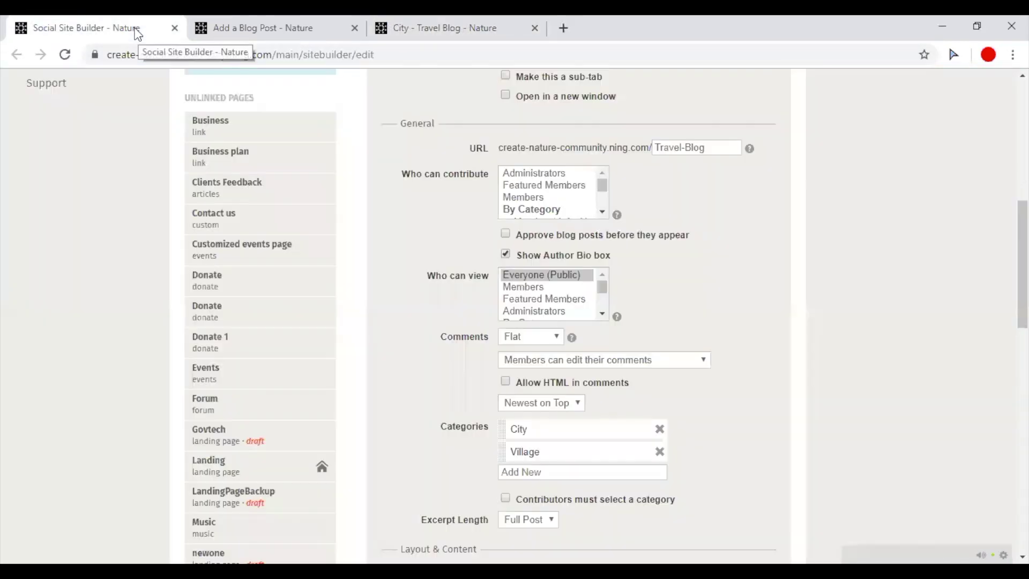
scroll(324, 241, up, 3)
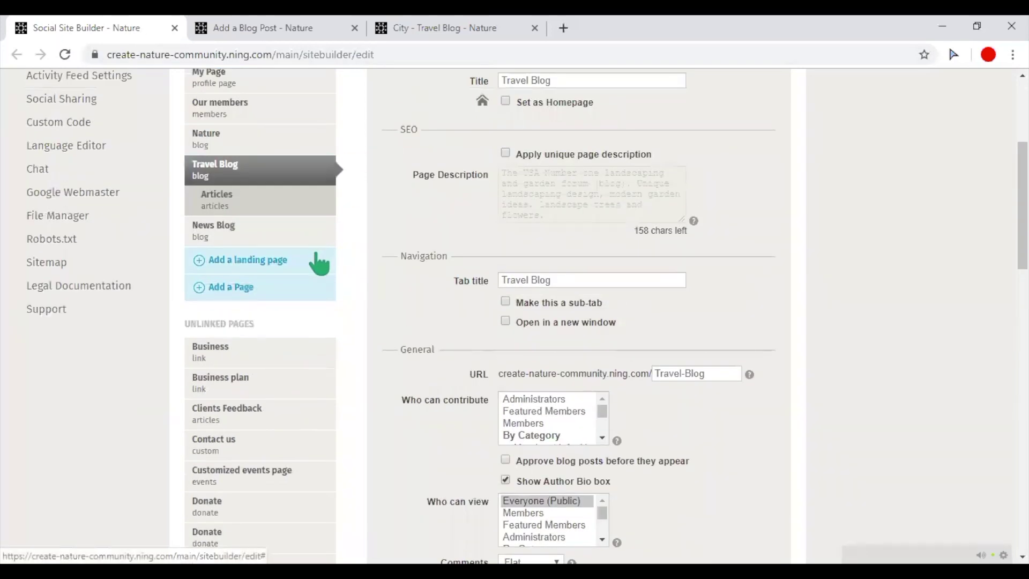
click(281, 235)
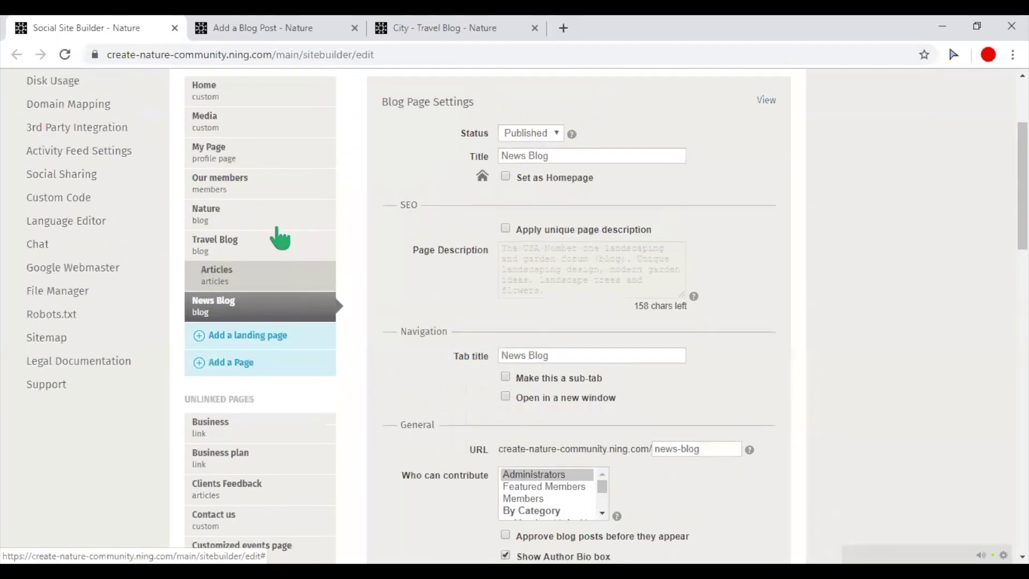
scroll(509, 368, down, 3)
scroll(510, 367, down, 2)
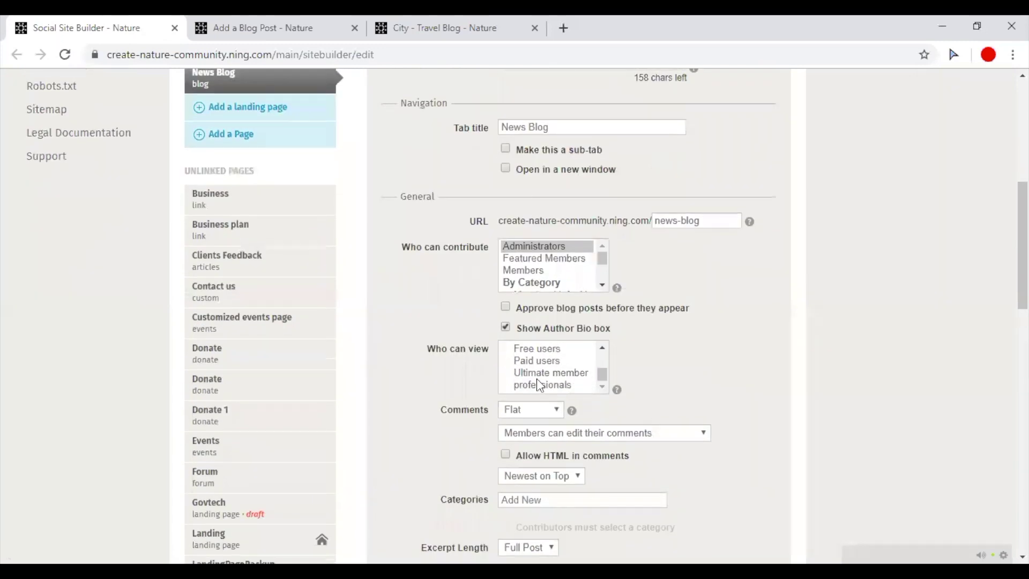
scroll(542, 383, down, 4)
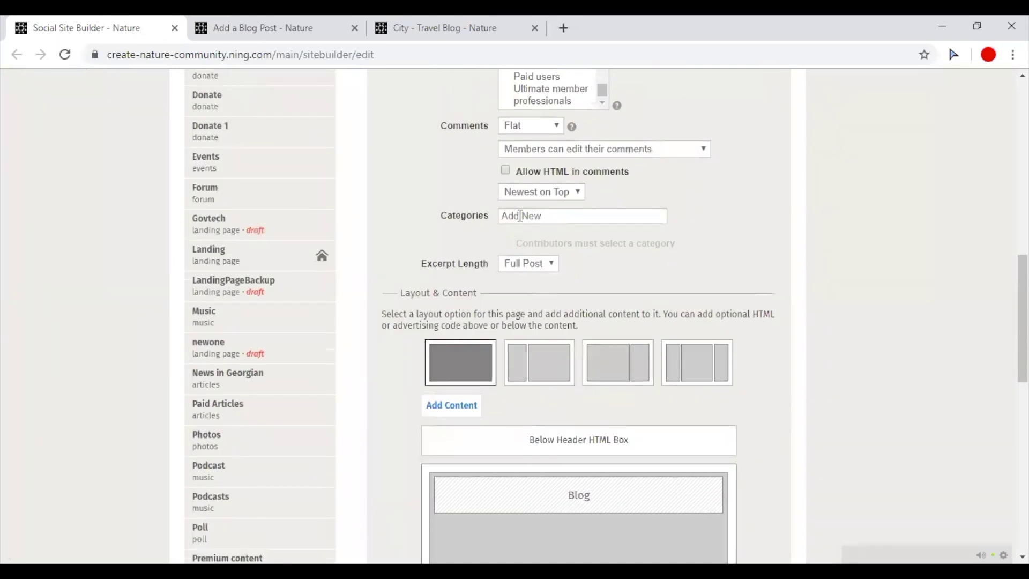
click(520, 216)
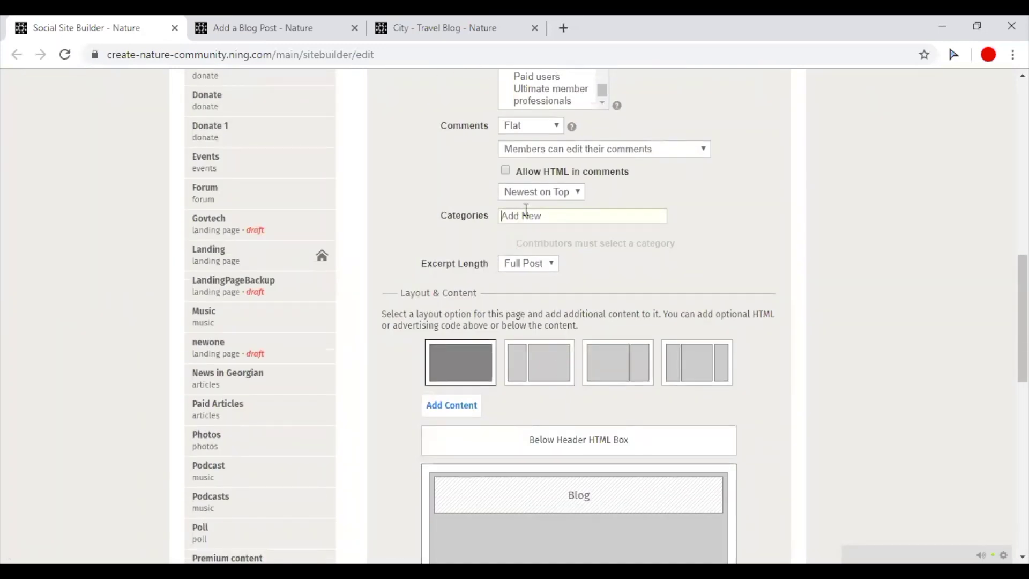
text(Cultu)
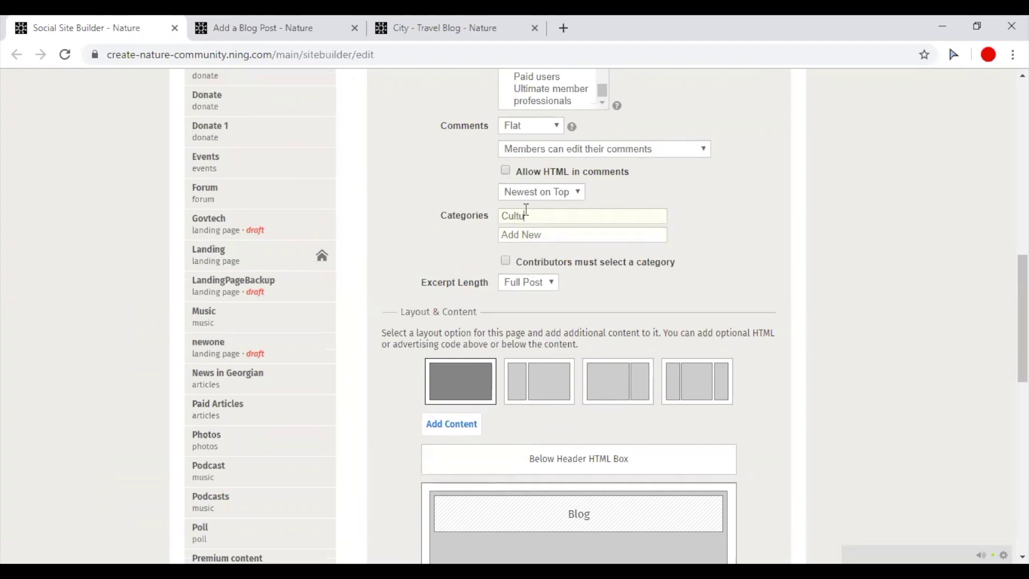
text(re)
click(532, 236)
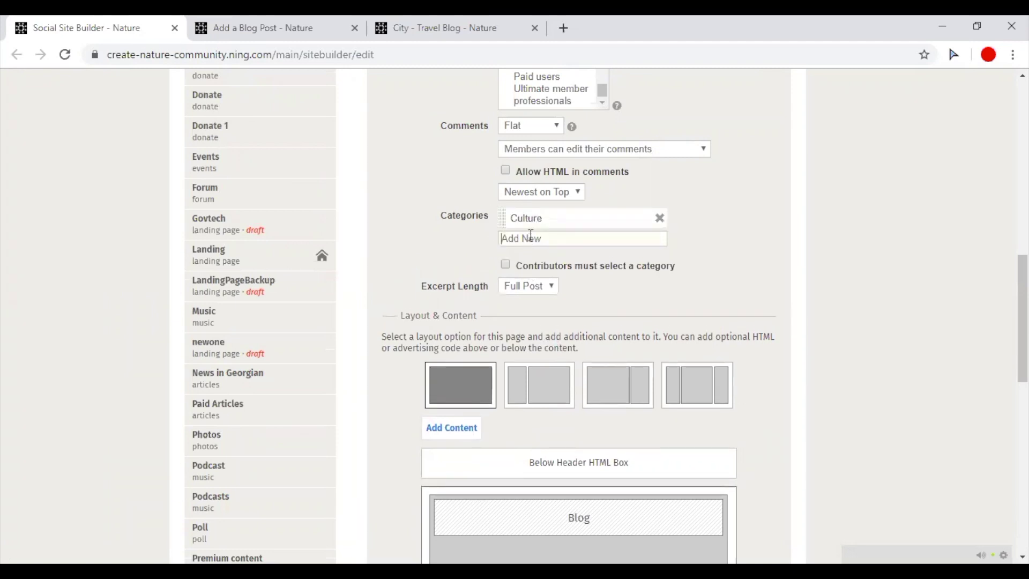
text(Sports)
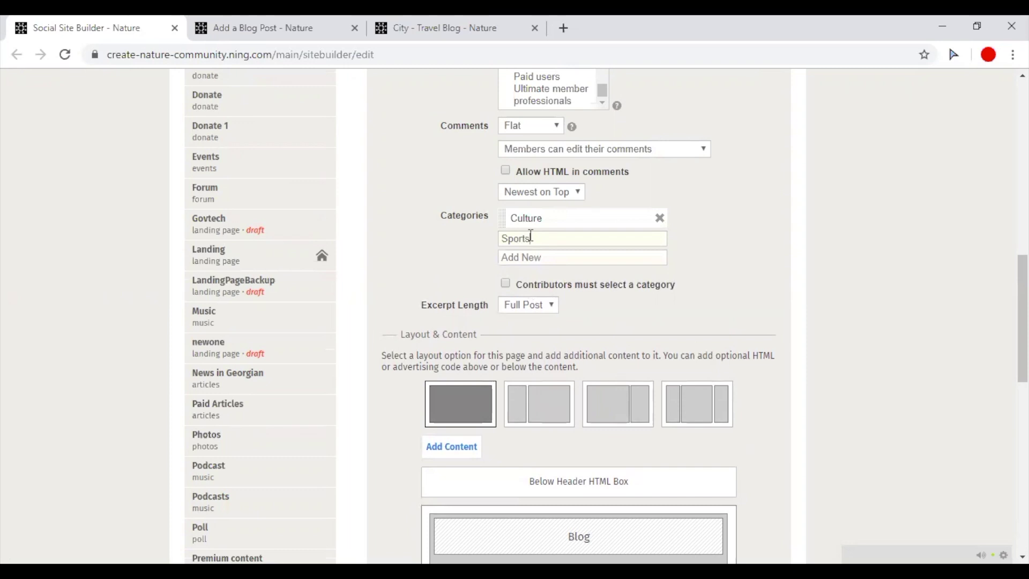
click(876, 260)
scroll(874, 256, down, 2)
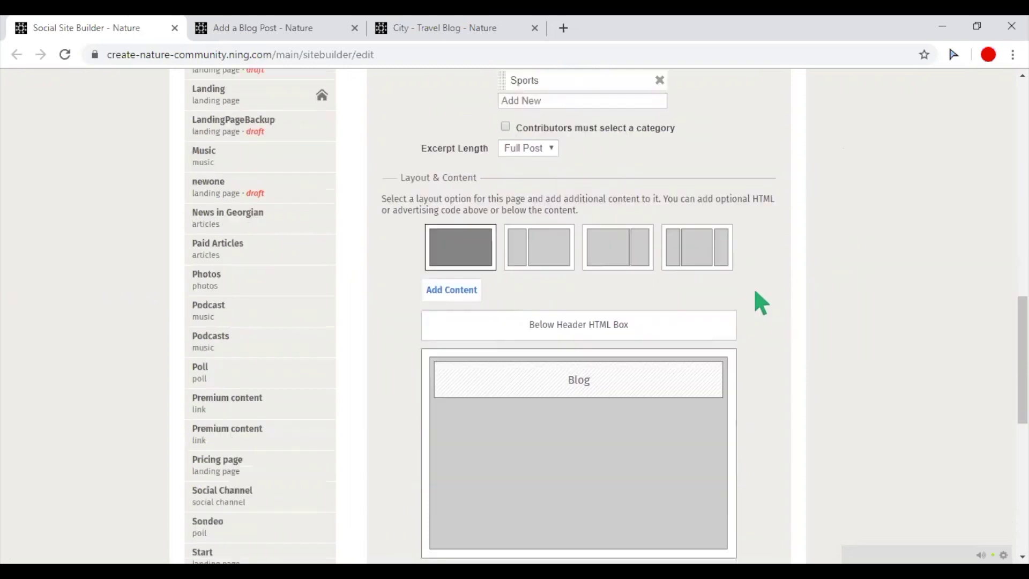
scroll(753, 287, down, 4)
click(399, 329)
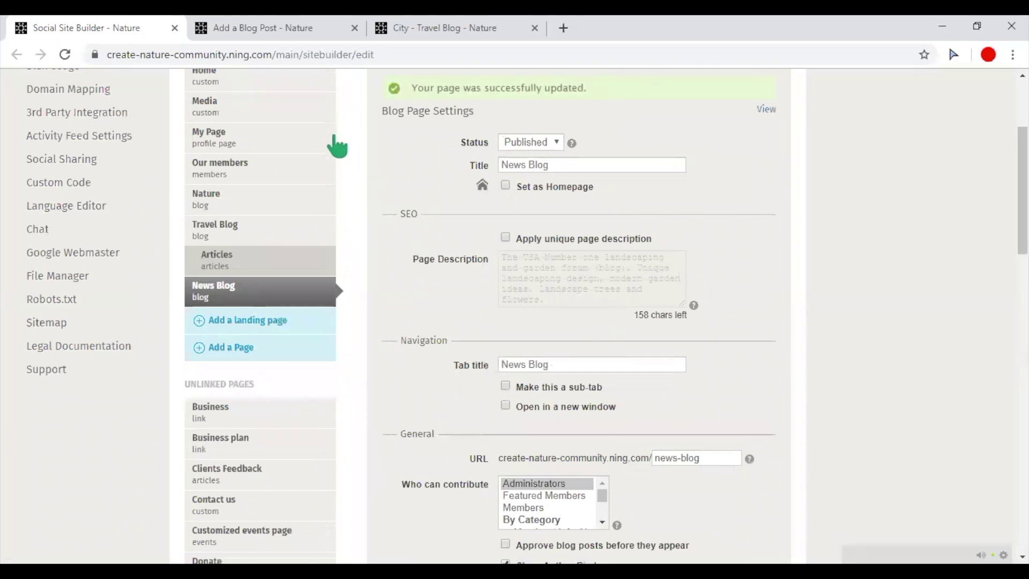
click(291, 29)
scroll(346, 89, up, 2)
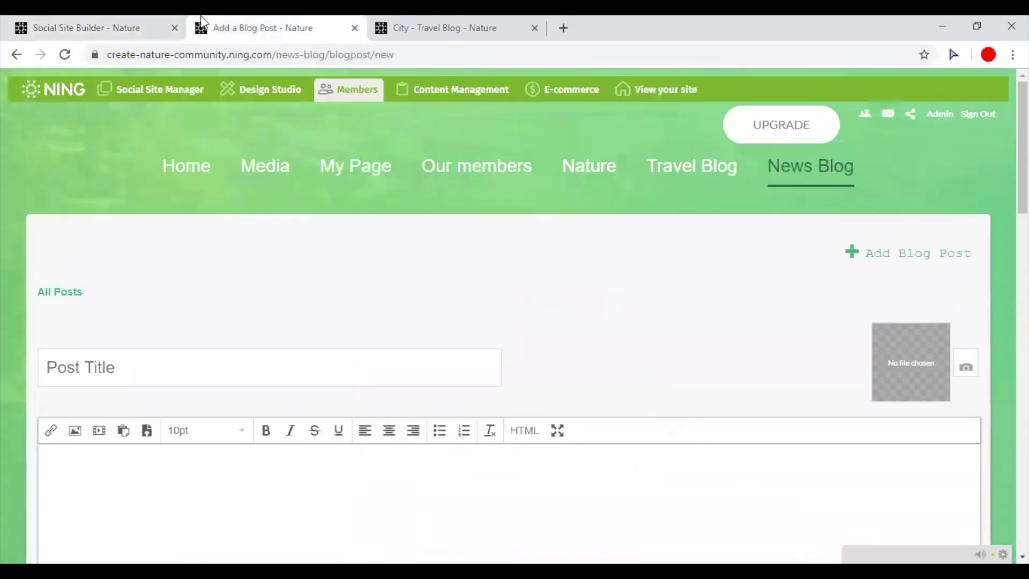
Reload the post form and select both the Culture and Sports categories
click(65, 53)
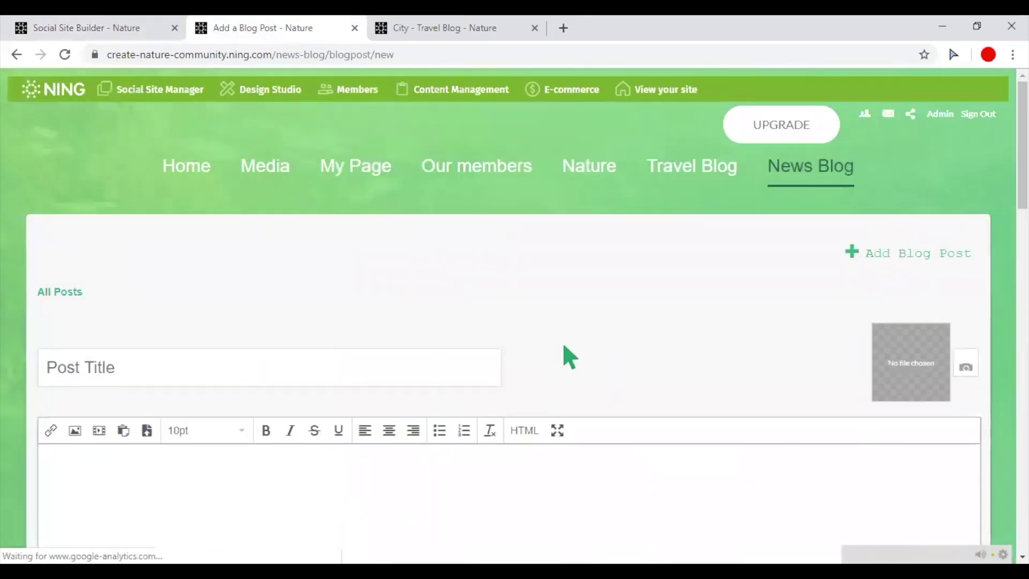
scroll(606, 333, down, 3)
scroll(607, 343, down, 4)
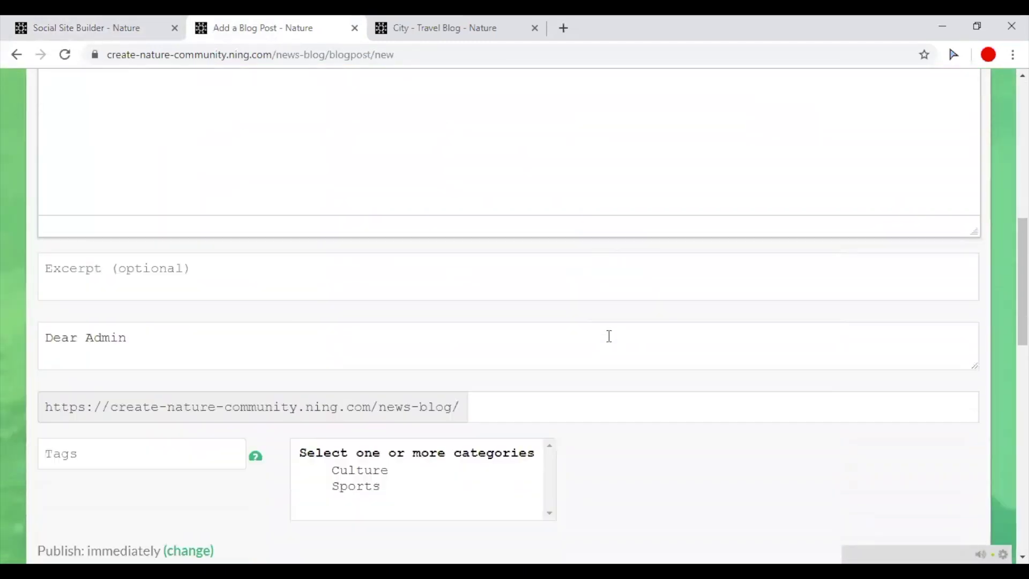
scroll(609, 335, down, 3)
click(375, 250)
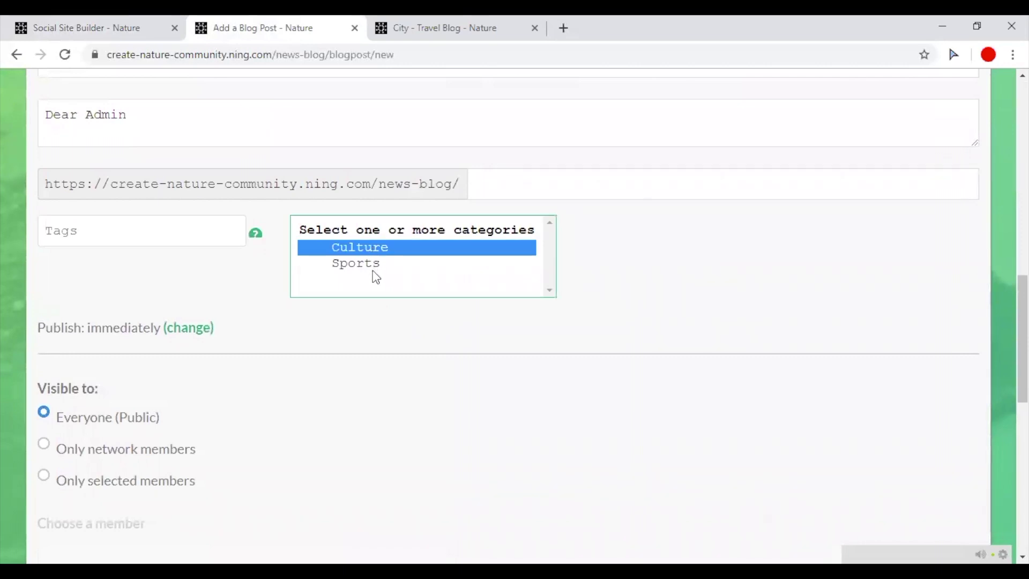
ctrl+click(366, 268)
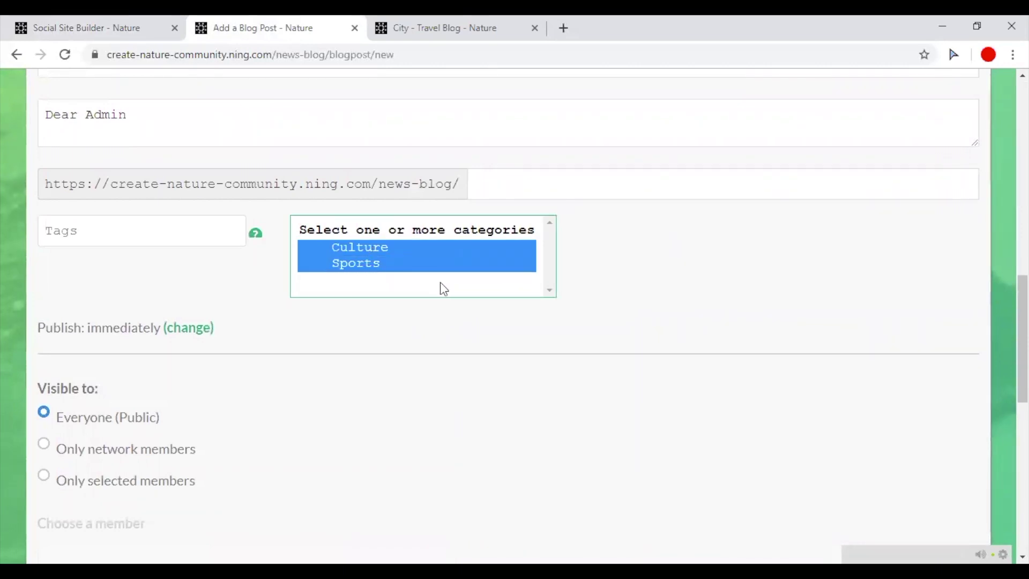